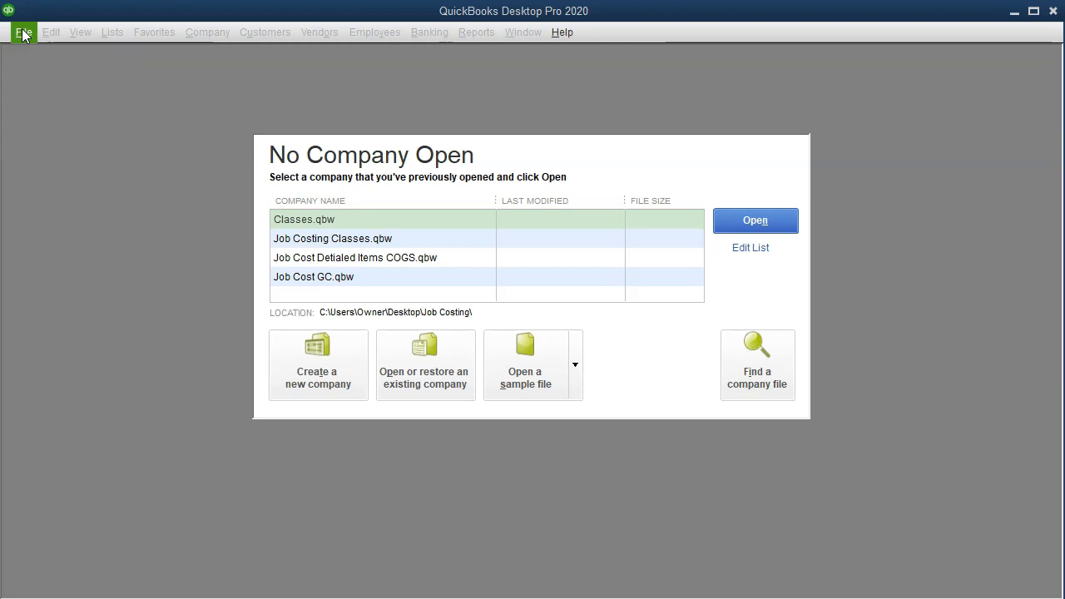
# Step: Start creating a new company file
pyautogui.click(174, 459)
pyautogui.click(286, 443)
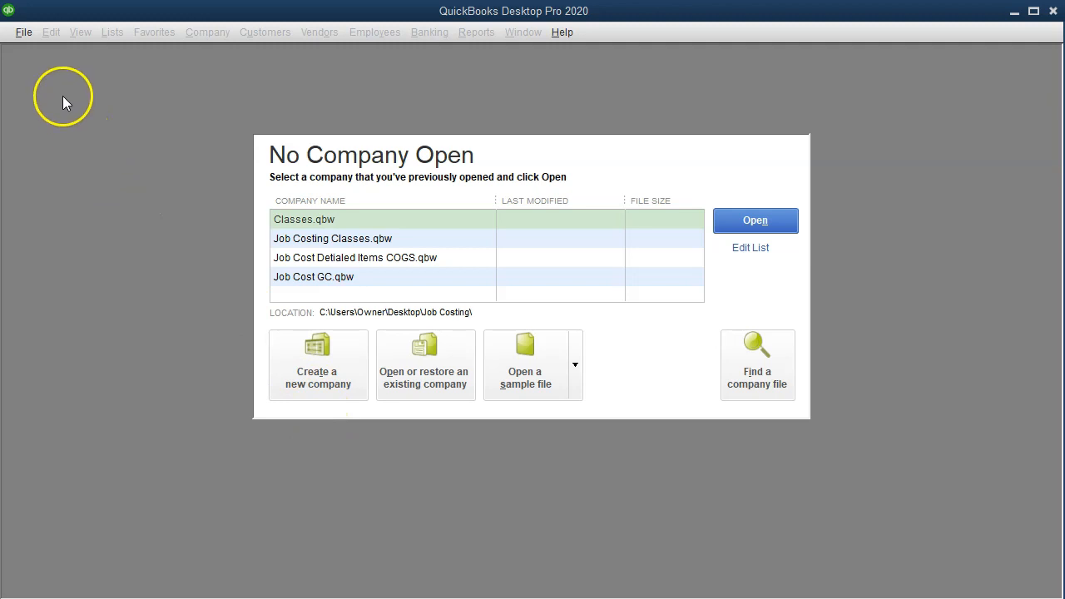
pyautogui.click(25, 36)
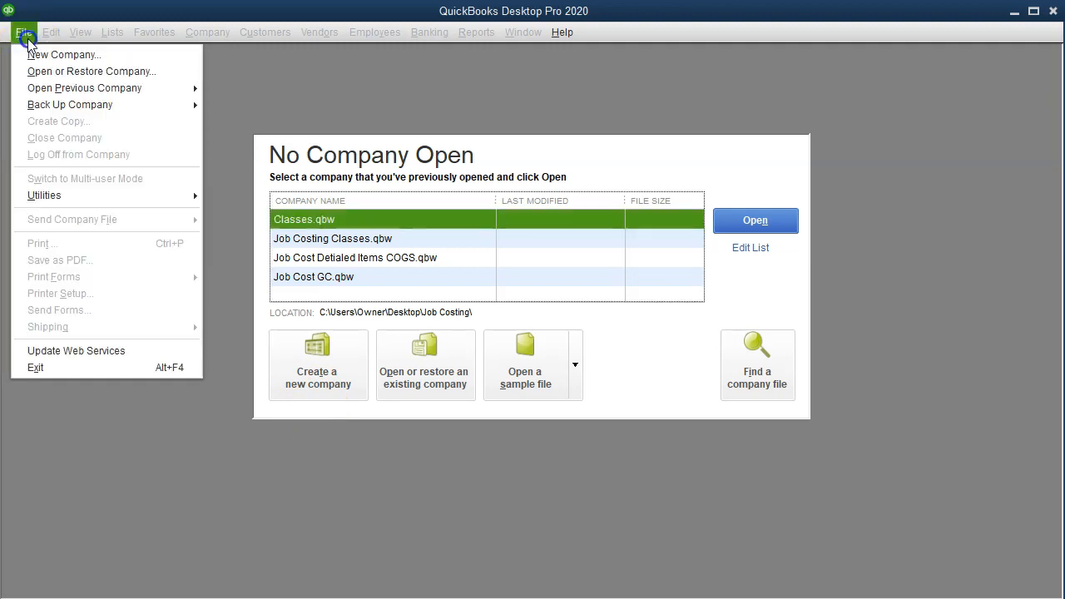
pyautogui.click(122, 53)
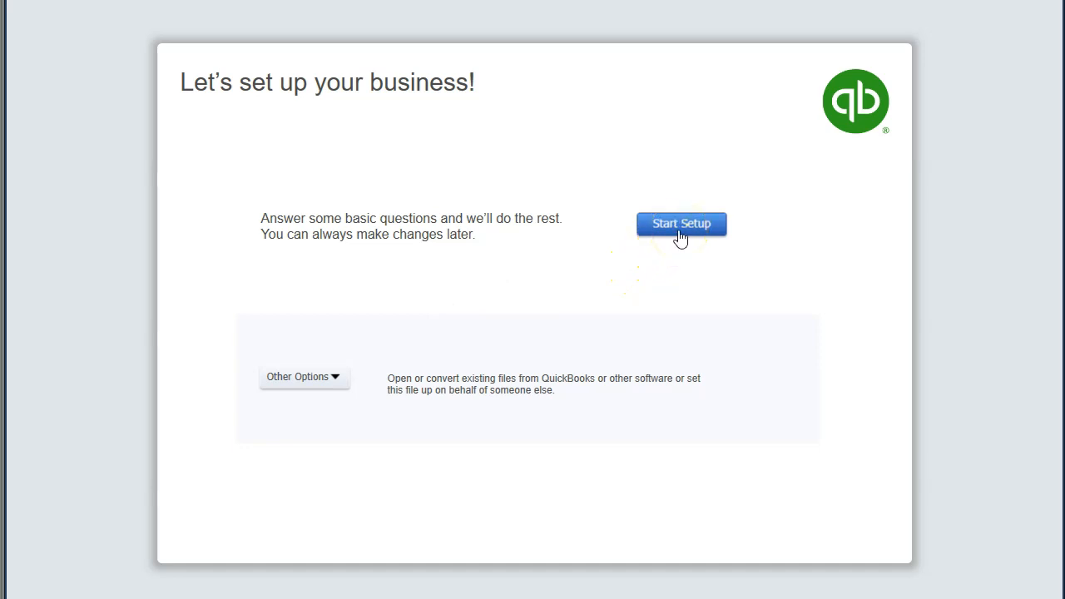
# Step: Begin the setup without signing in to an Intuit account and name the business "1 Job Cost Tracking WIP - Few Items - Not Tracking Inventor"
pyautogui.click(680, 225)
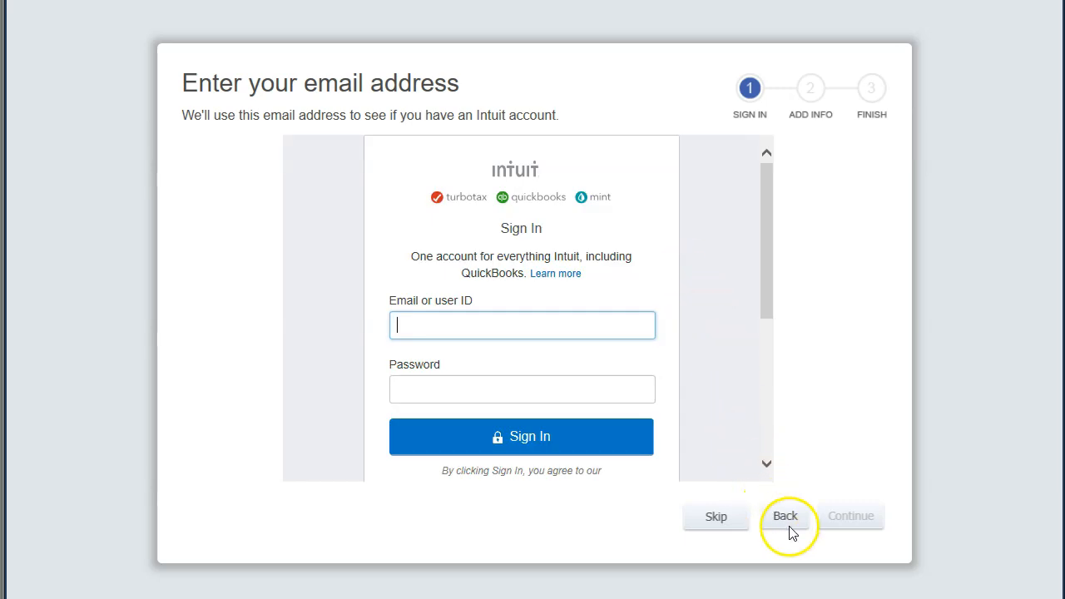
pyautogui.click(740, 526)
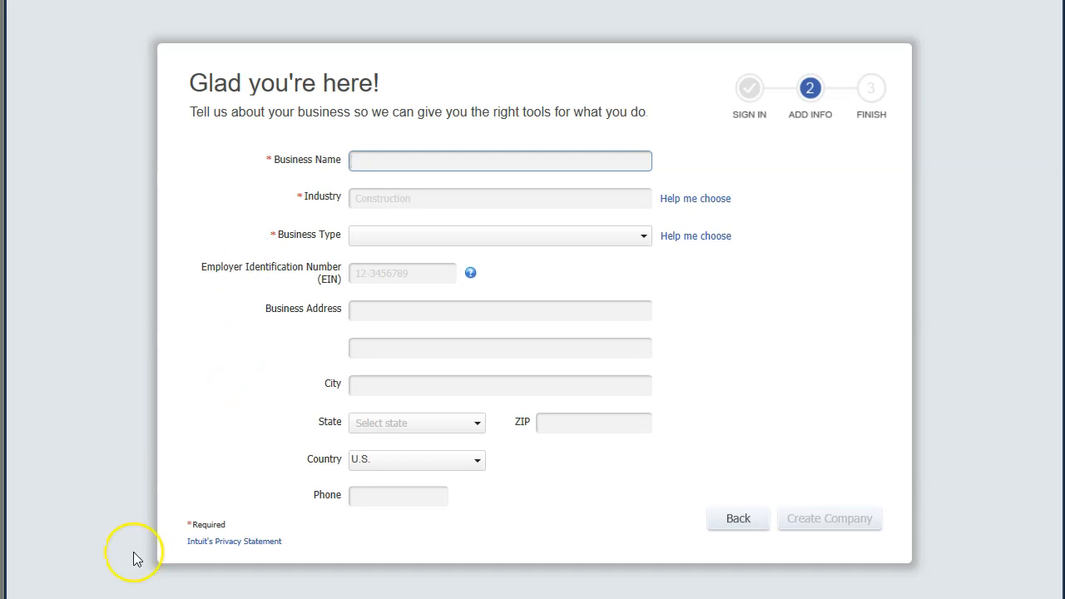
pyautogui.write('1 Job Cost Tracking WIP - Few Items - Not Tracking Inventor')
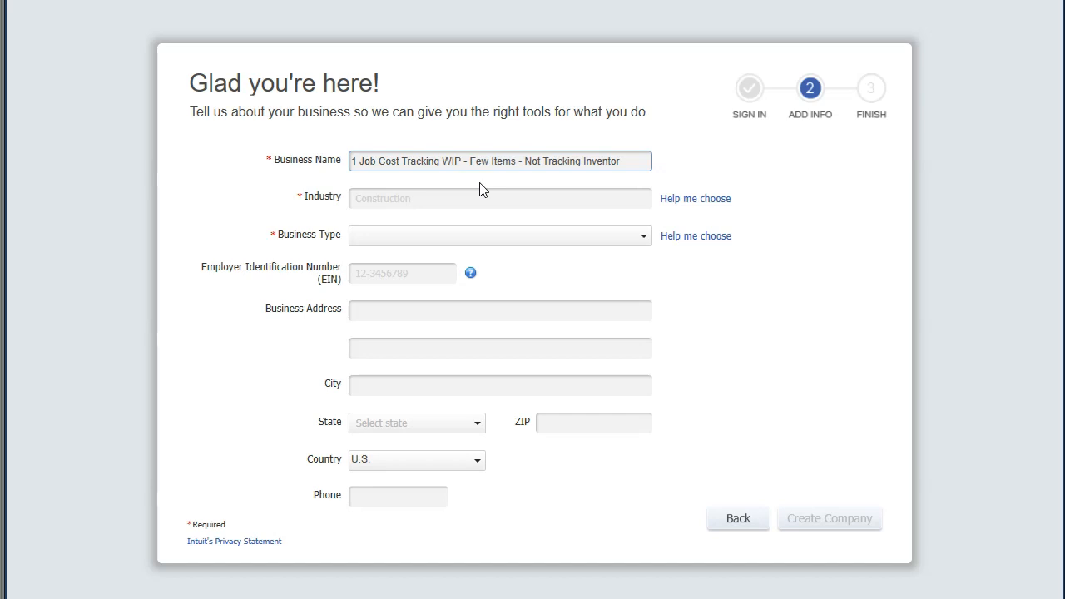
pyautogui.click(571, 191)
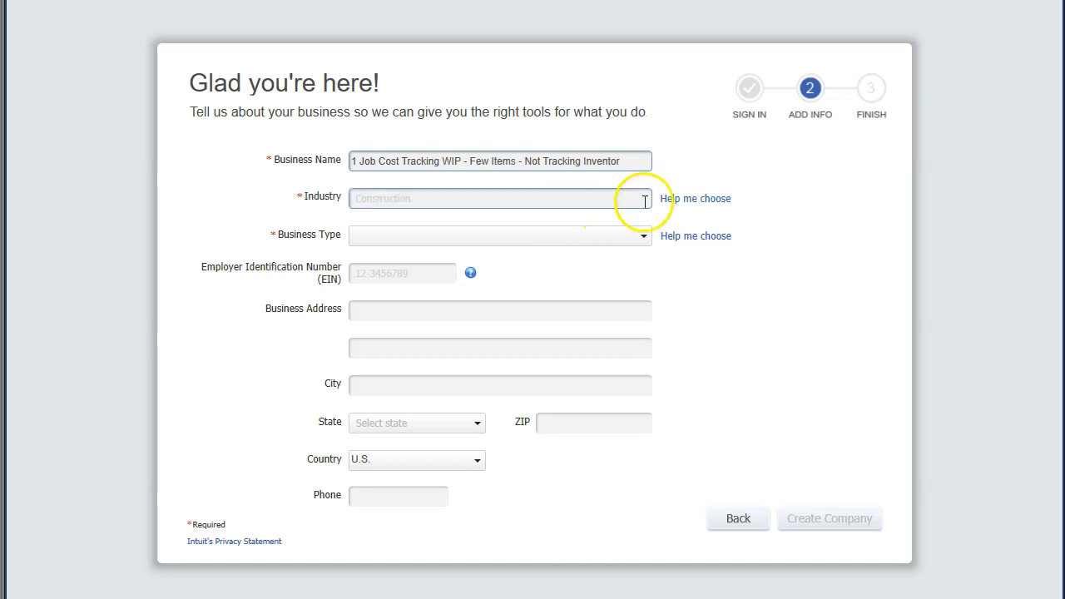
# Step: Browse the industry choices and examine the accounts recommended for Construction General Contractor
pyautogui.click(687, 204)
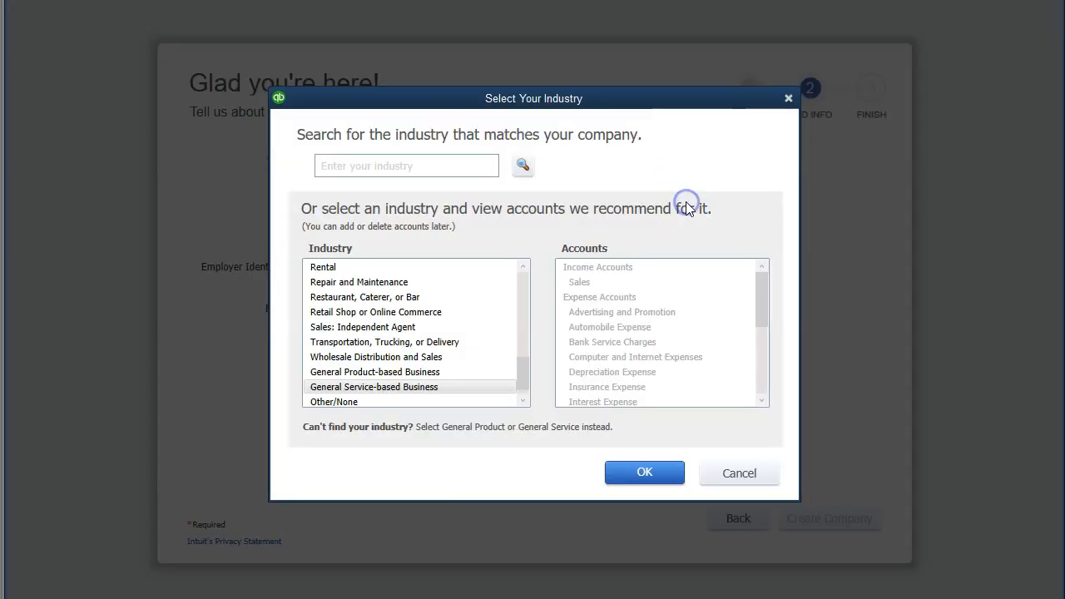
pyautogui.scroll(4, 439, 319)
pyautogui.scroll(5, 439, 319)
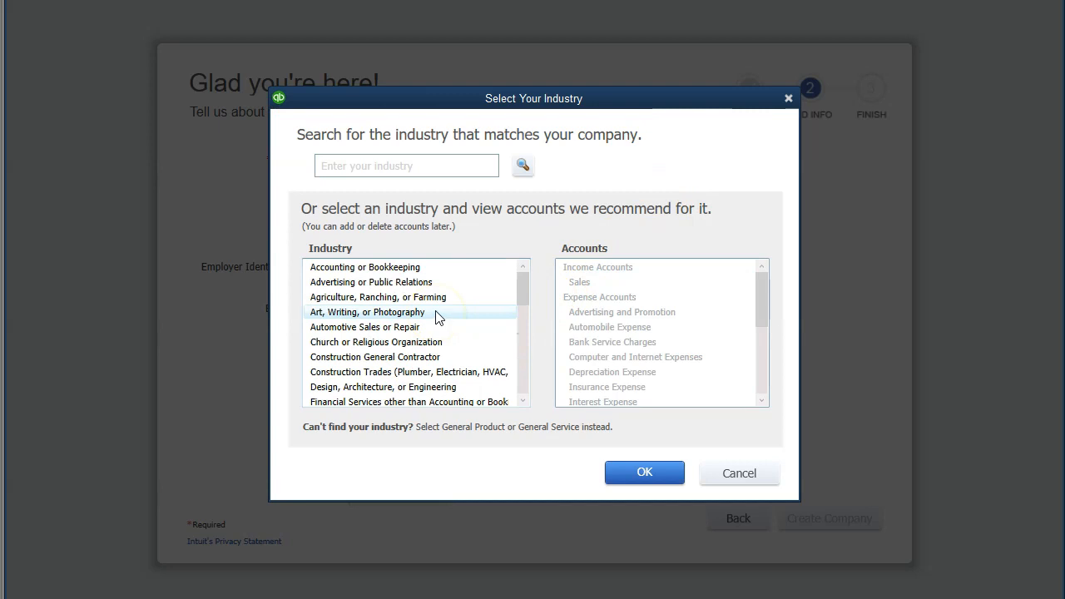
pyautogui.click(435, 301)
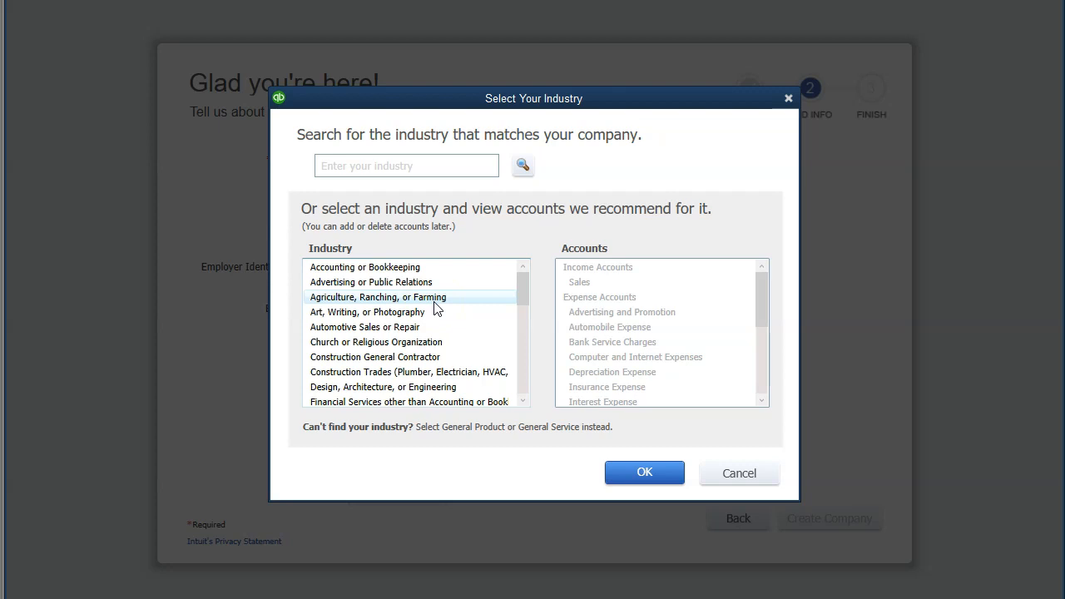
pyautogui.click(469, 326)
pyautogui.click(452, 298)
pyautogui.click(456, 283)
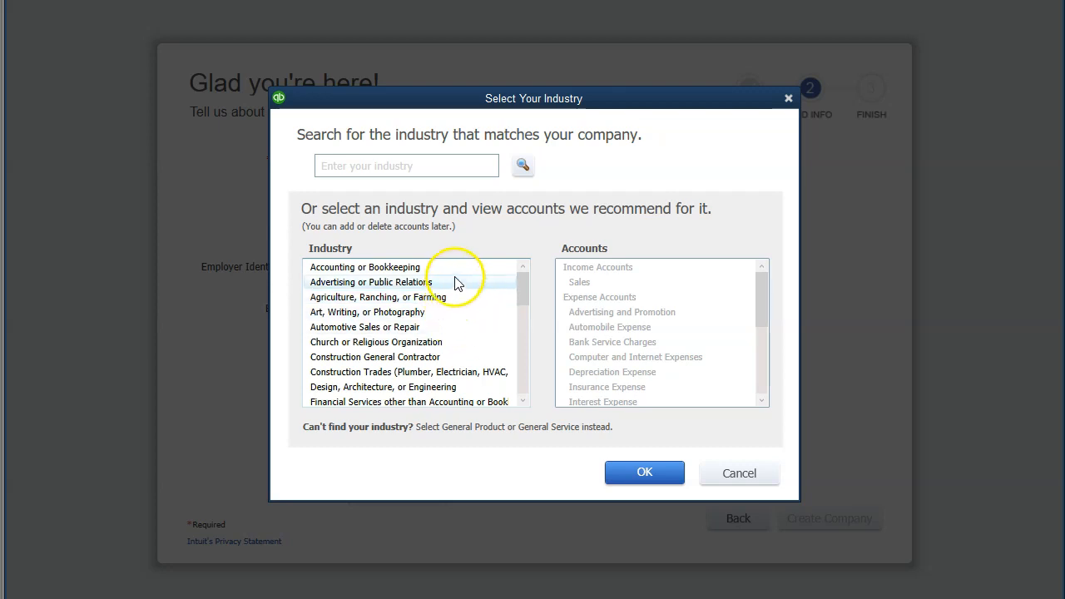
pyautogui.click(524, 402)
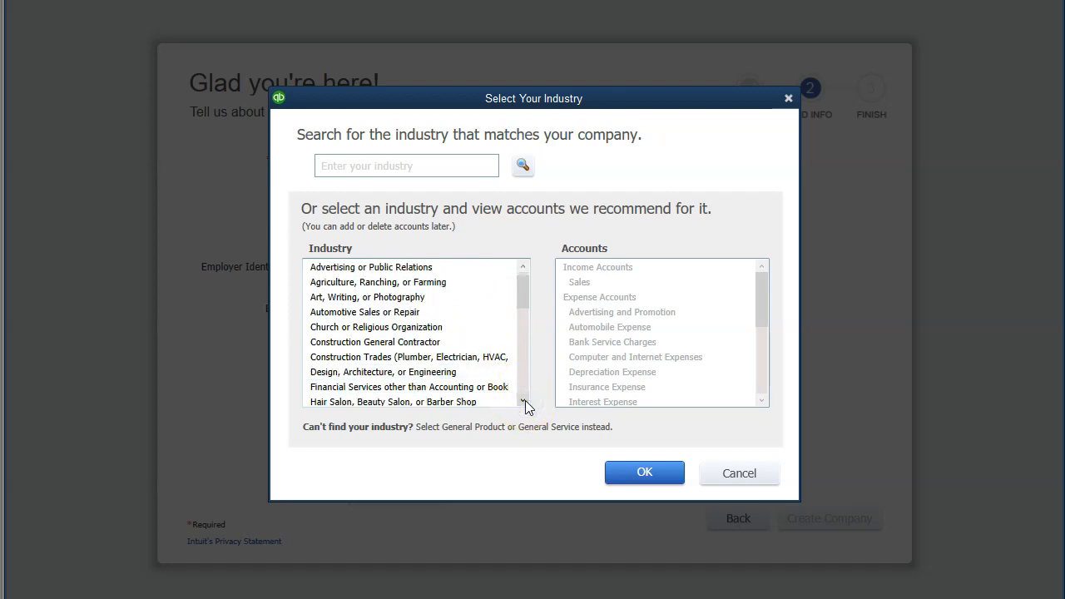
pyautogui.click(481, 364)
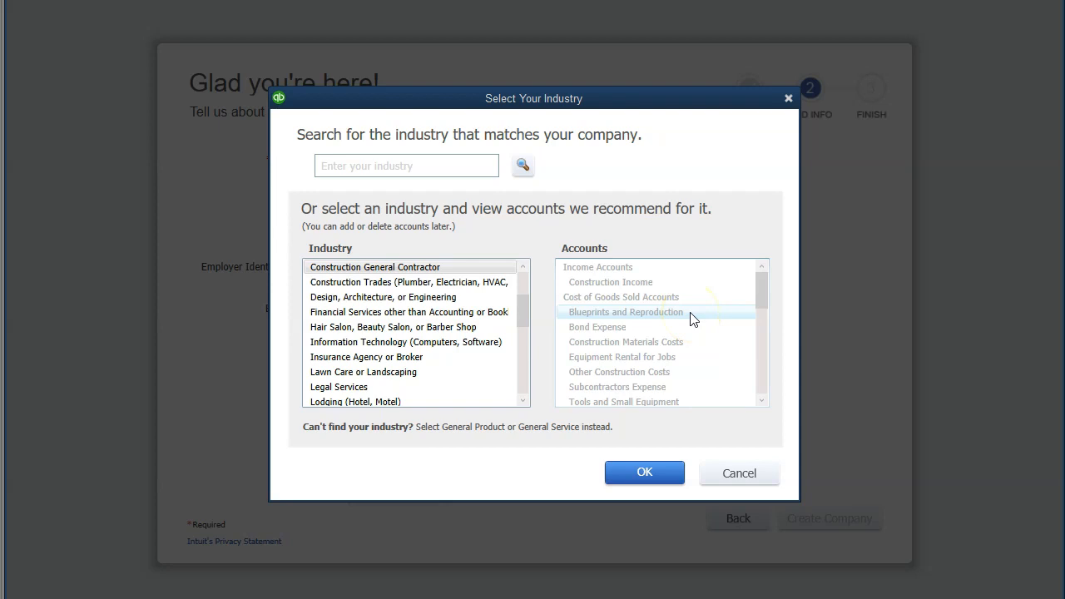
pyautogui.scroll(-2, 690, 314)
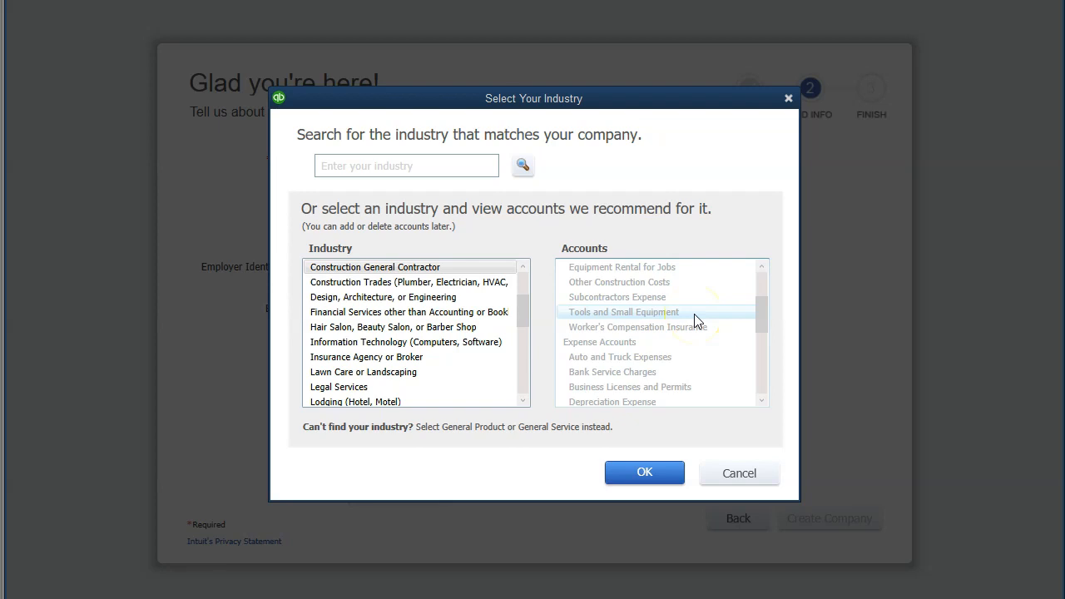
pyautogui.scroll(-2, 453, 356)
# Step: Set the company's industry to Other/None so that no industry-specific accounts are added
pyautogui.scroll(-4, 458, 356)
pyautogui.click(356, 388)
pyautogui.click(670, 352)
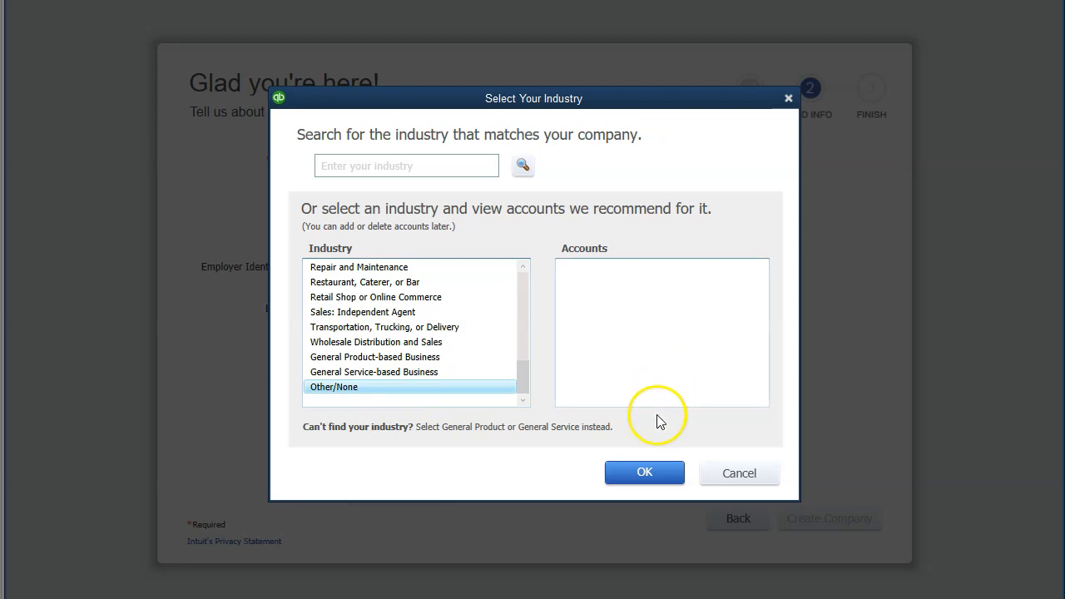
pyautogui.click(653, 473)
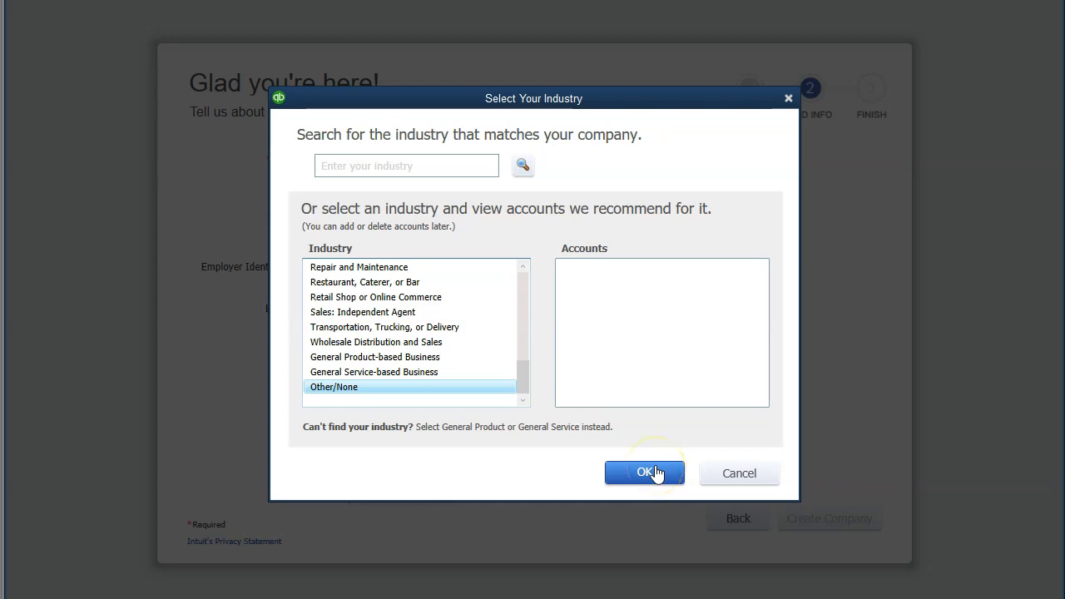
pyautogui.click(656, 472)
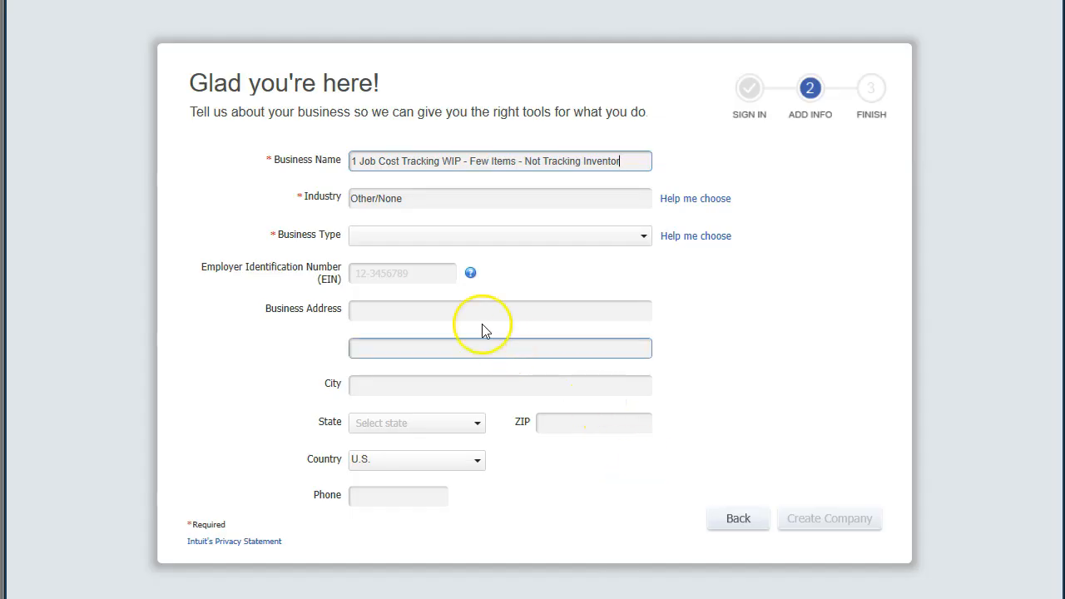
# Step: Set the business type to Sole Proprietorship and create the company, leaving the optional fields blank
pyautogui.click(405, 238)
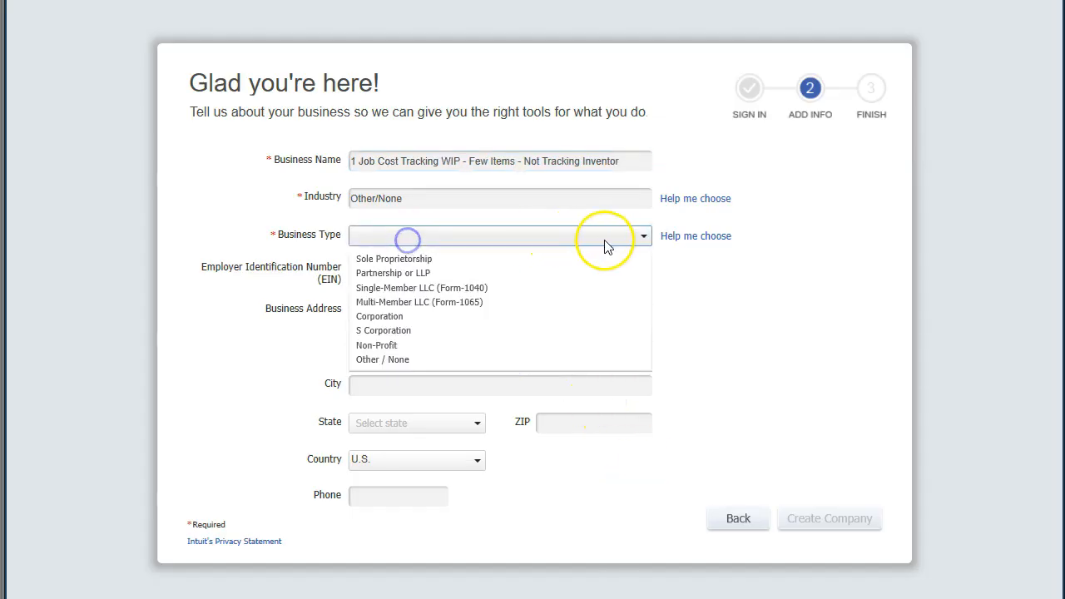
pyautogui.click(454, 260)
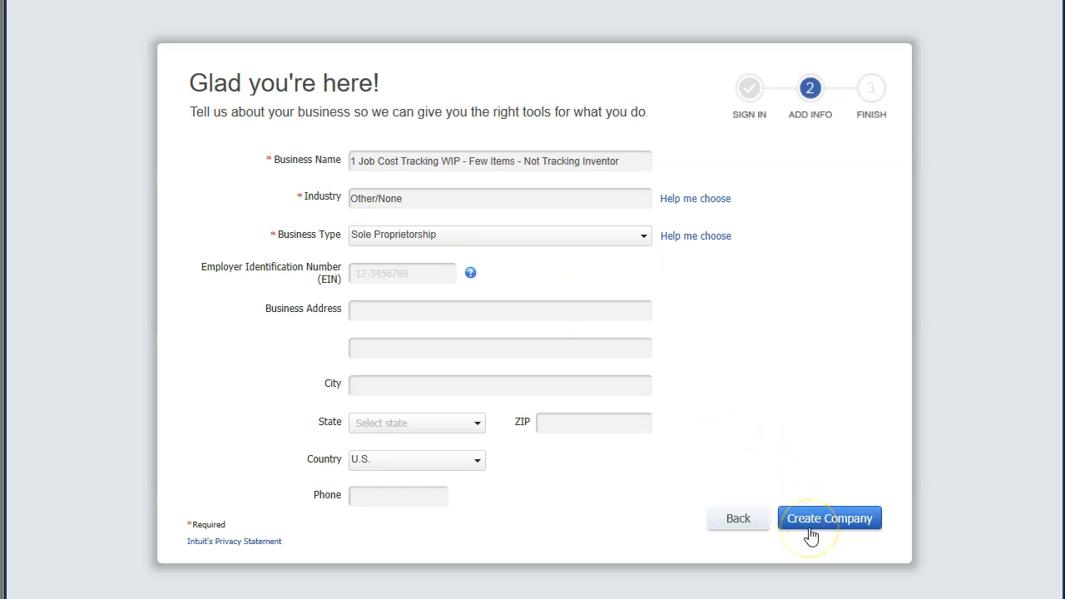
pyautogui.click(800, 534)
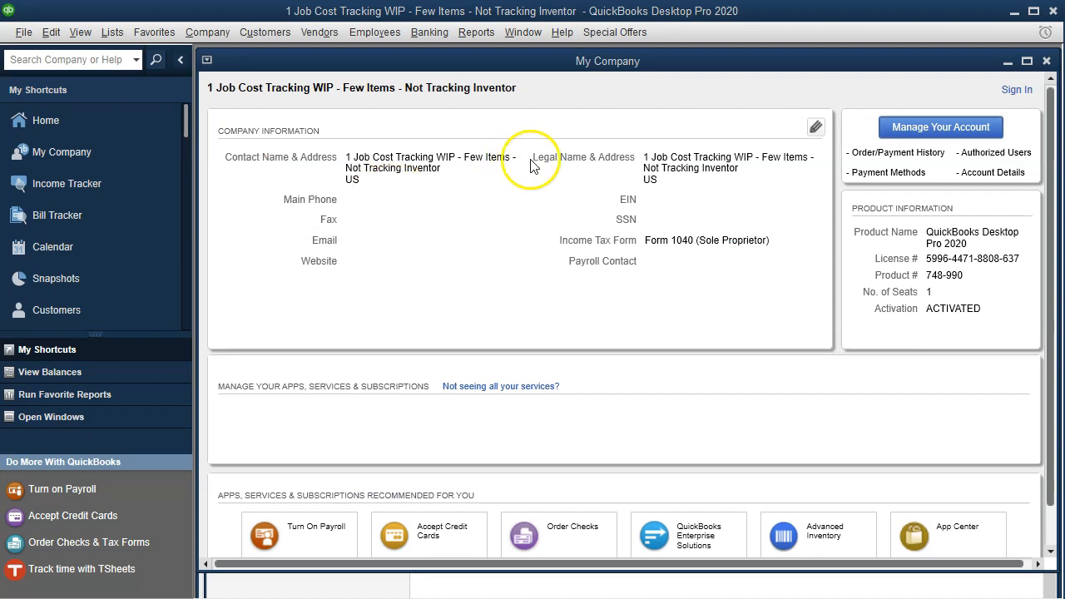
# Step: Close the My Company and New Feature Tour windows
pyautogui.click(1047, 62)
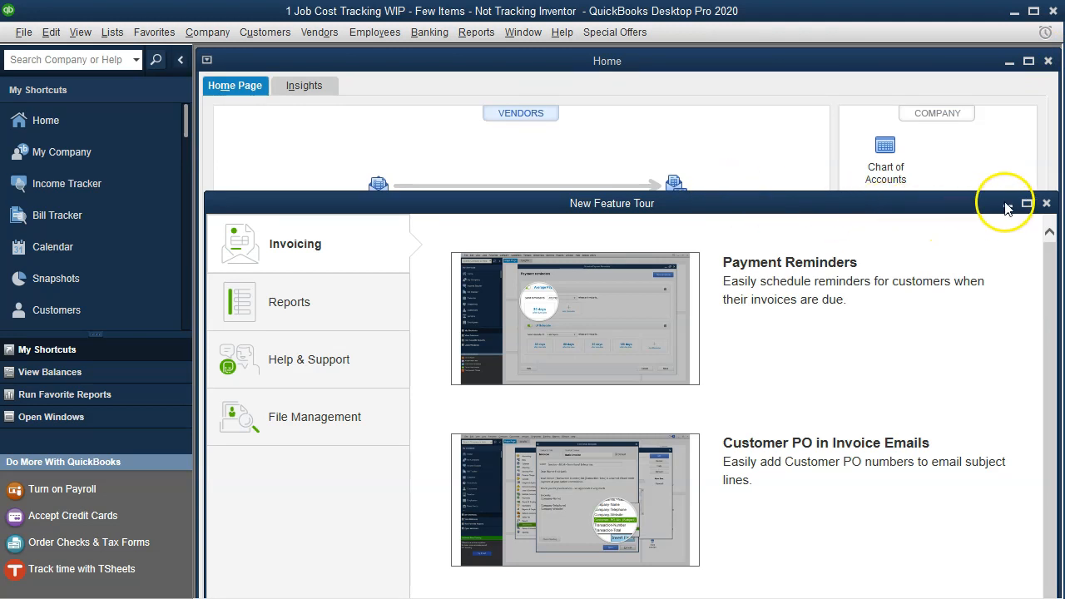
pyautogui.click(1046, 205)
# Step: Maximize the Home page and show the open window list in the sidebar
pyautogui.click(1028, 62)
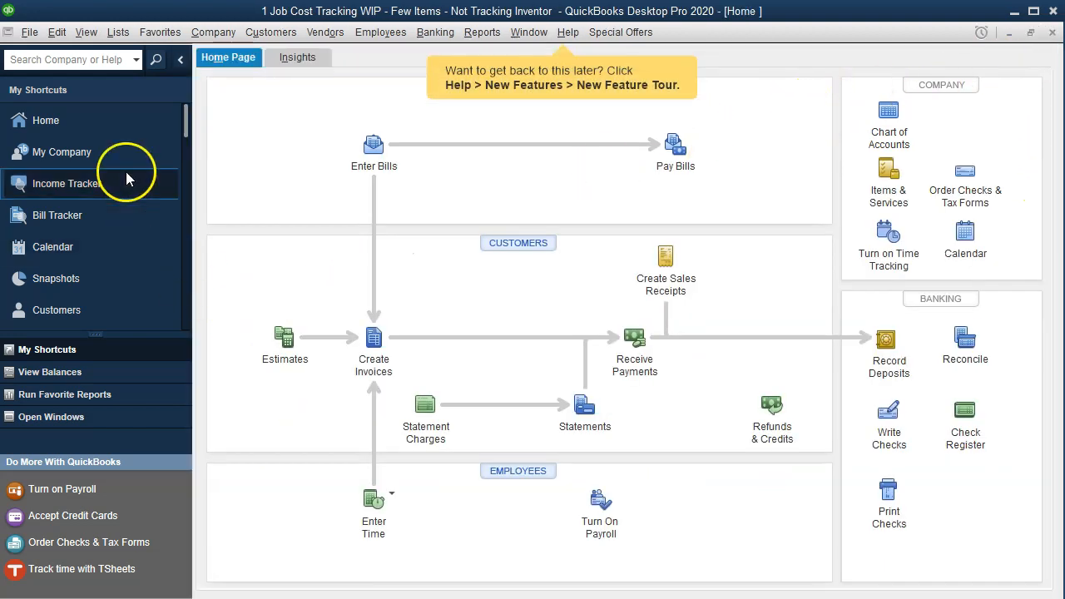
pyautogui.click(84, 35)
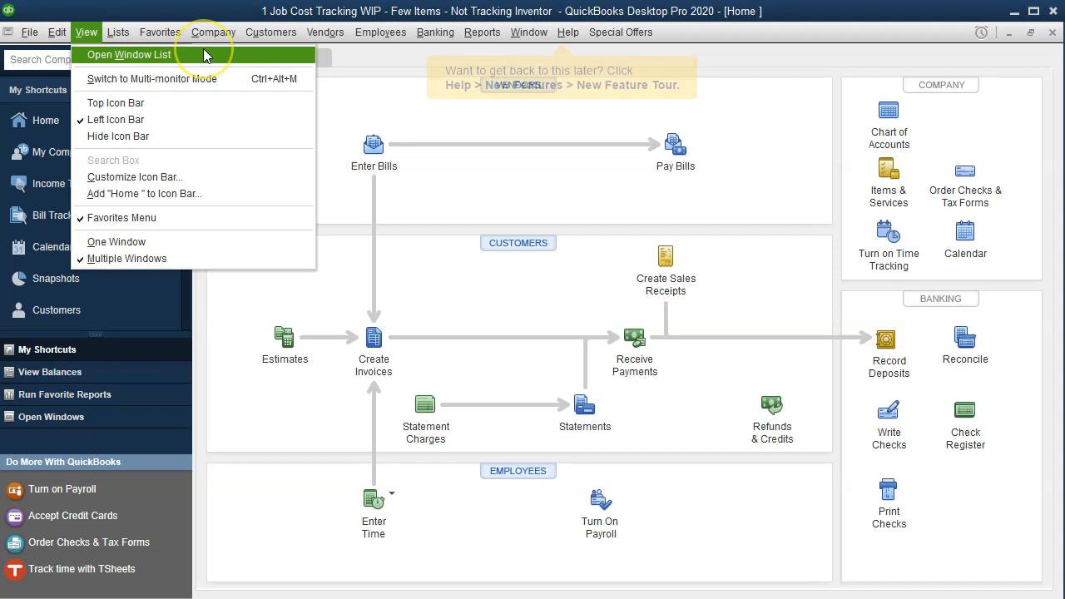
pyautogui.click(204, 55)
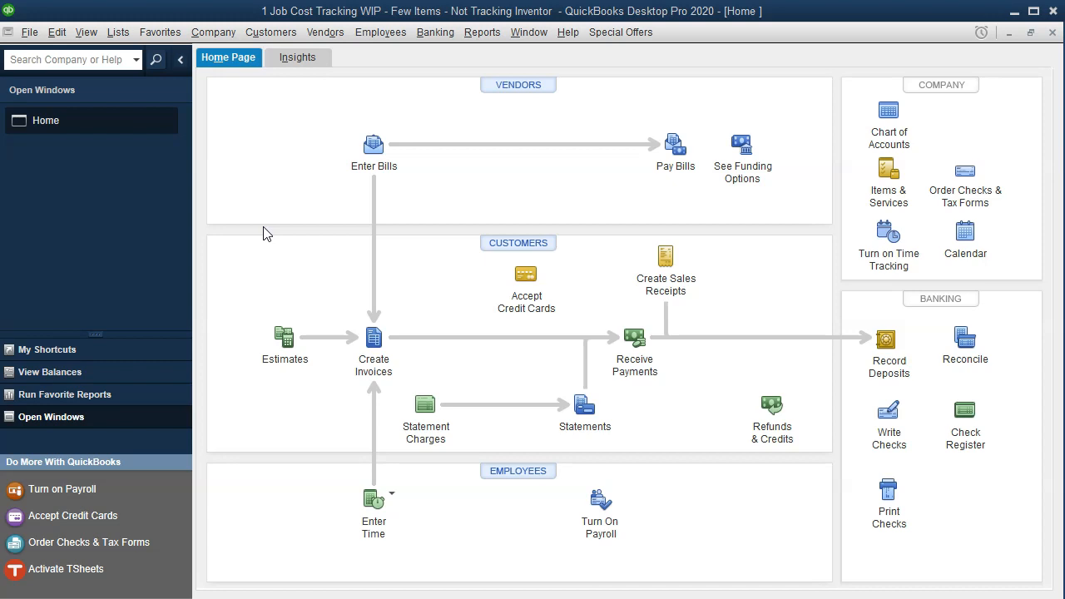
# Step: Close the current company and reopen the "1 Job Cost Tracking WIP - Few Items - Not Tracking Inventor" file from the QuickBooks Job Costing folder
pyautogui.click(26, 41)
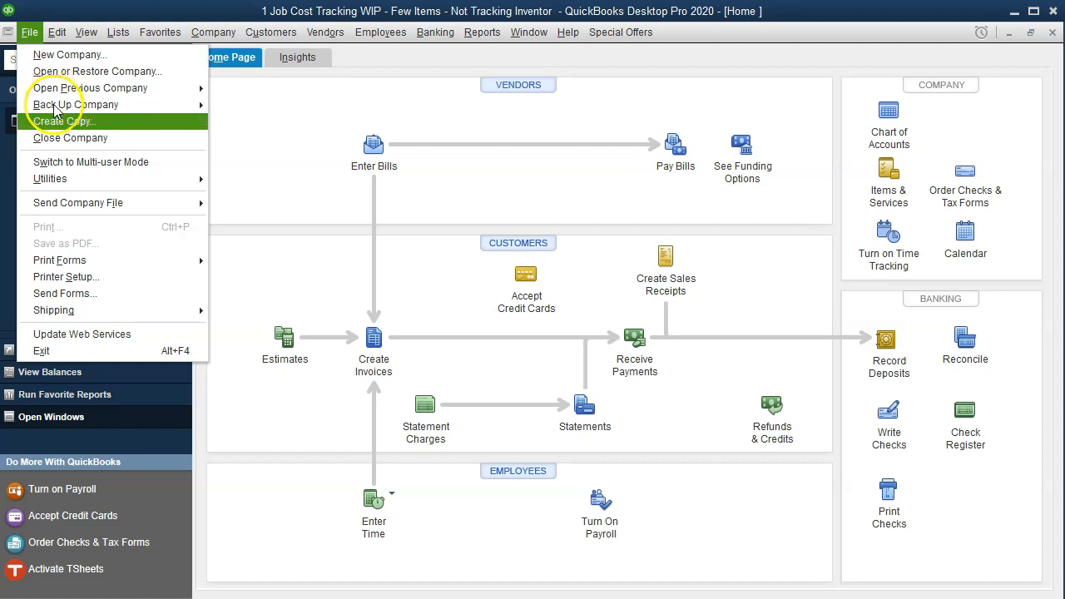
pyautogui.click(123, 142)
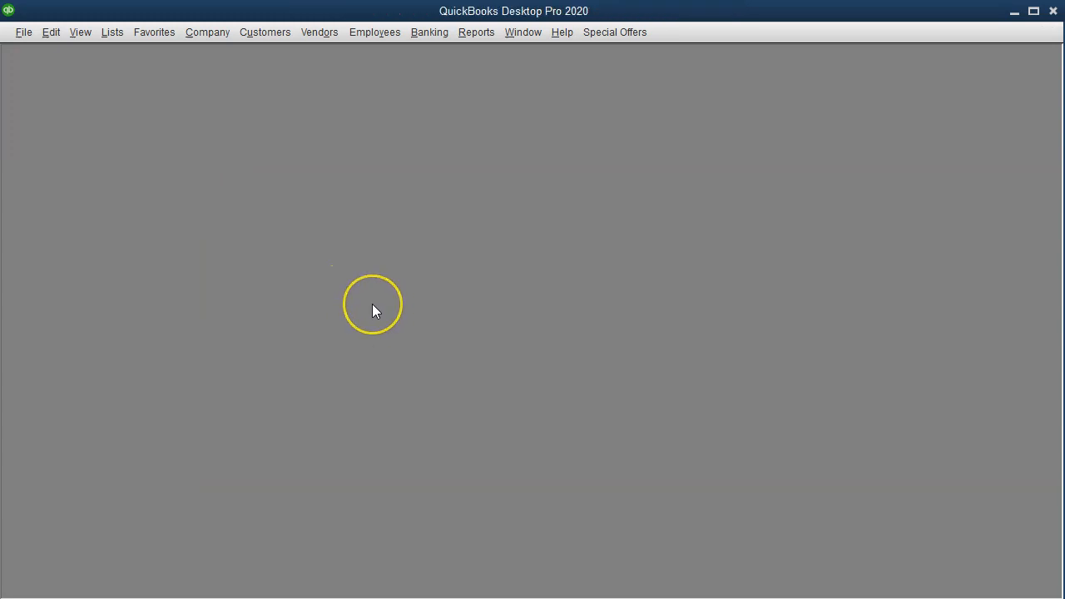
pyautogui.click(374, 227)
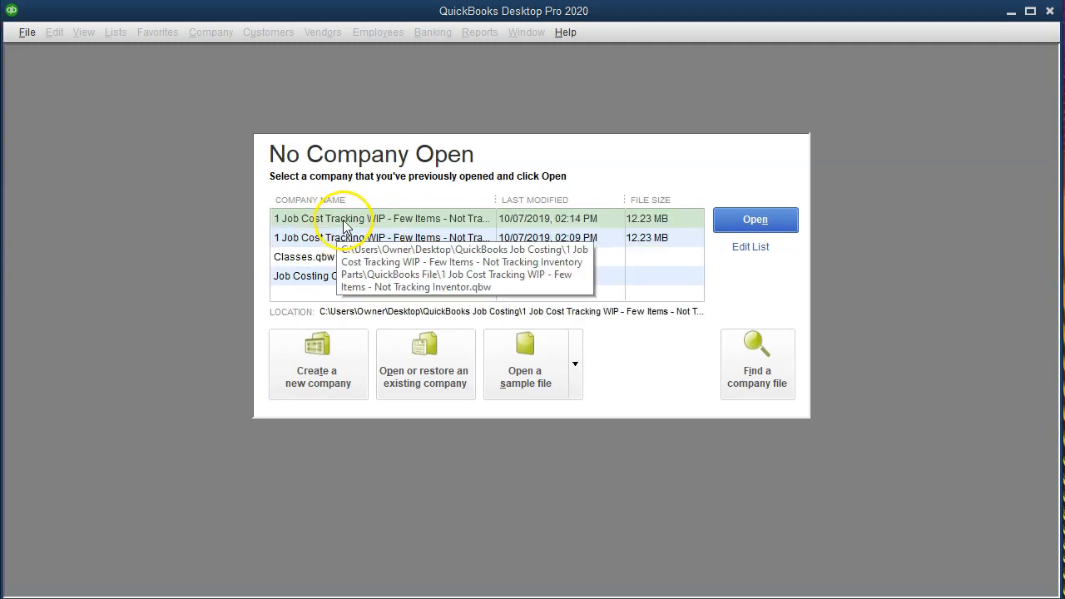
pyautogui.doubleClick(343, 220)
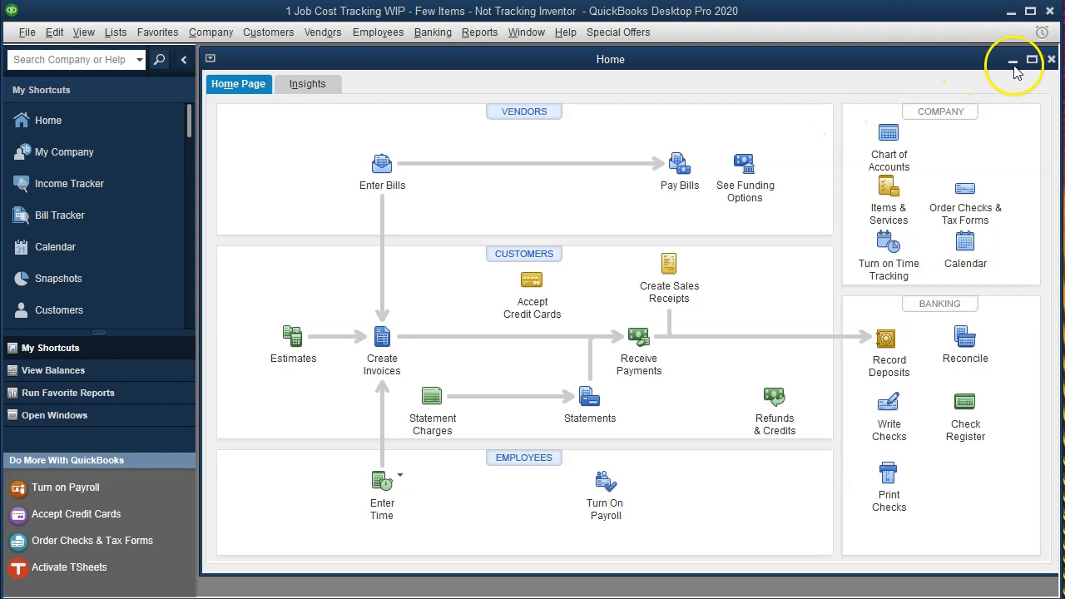
# Step: Maximize the reopened company's Home page and turn on its open window list
pyautogui.click(1031, 60)
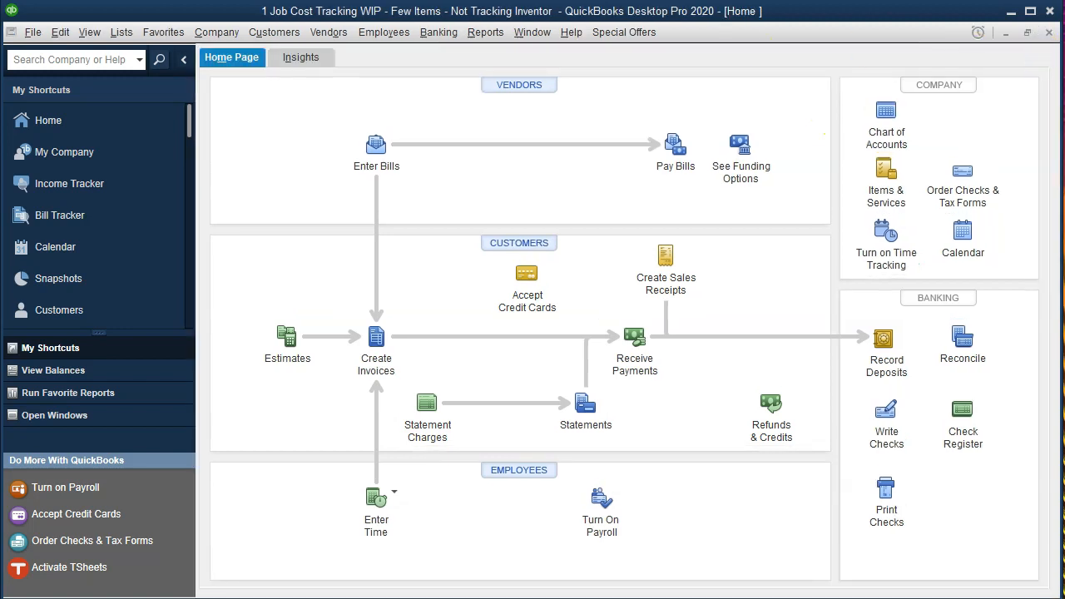
pyautogui.click(89, 32)
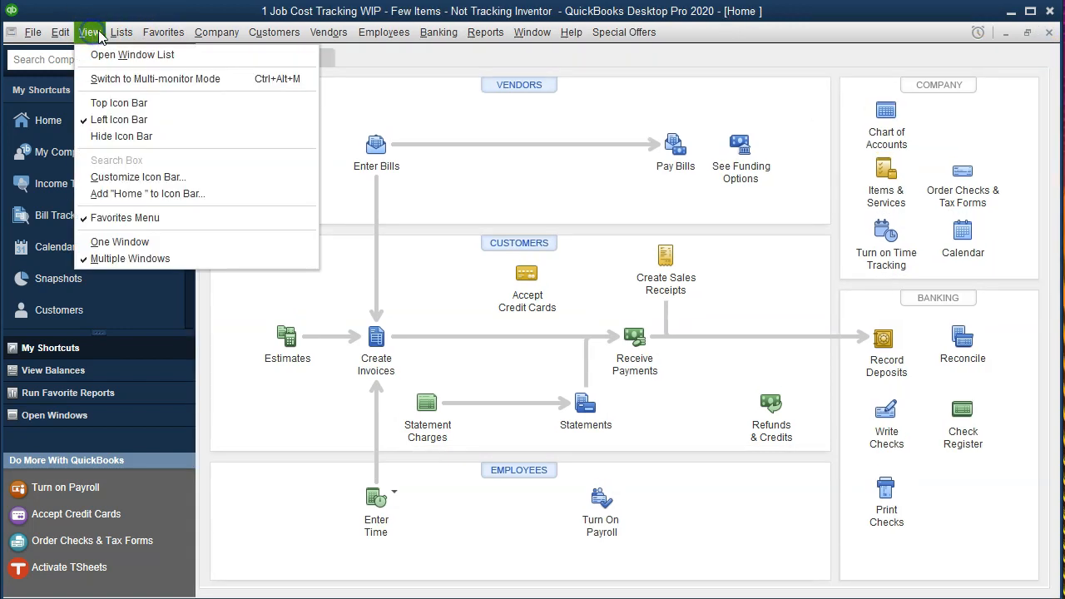
pyautogui.click(190, 55)
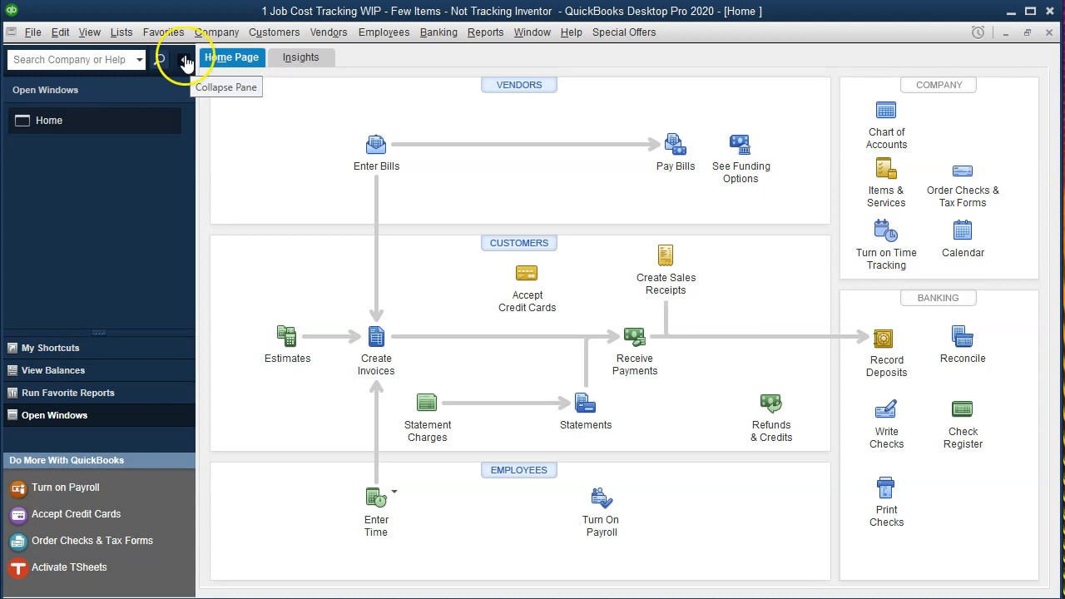
# Step: Open the Chart of Accounts and the Item List to review the new company's starting accounts and items
pyautogui.click(122, 32)
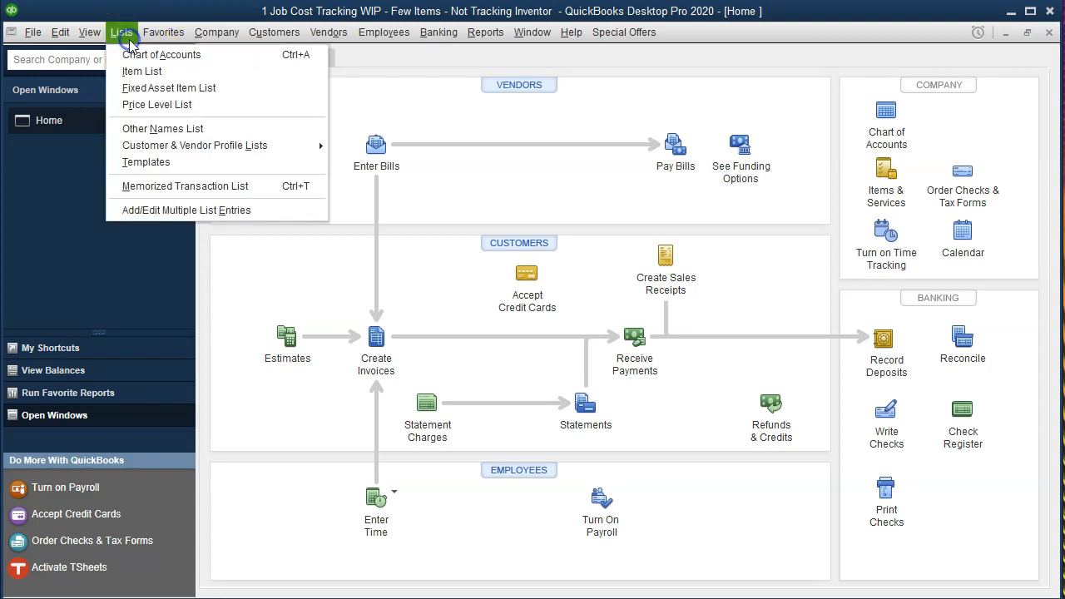
pyautogui.click(220, 55)
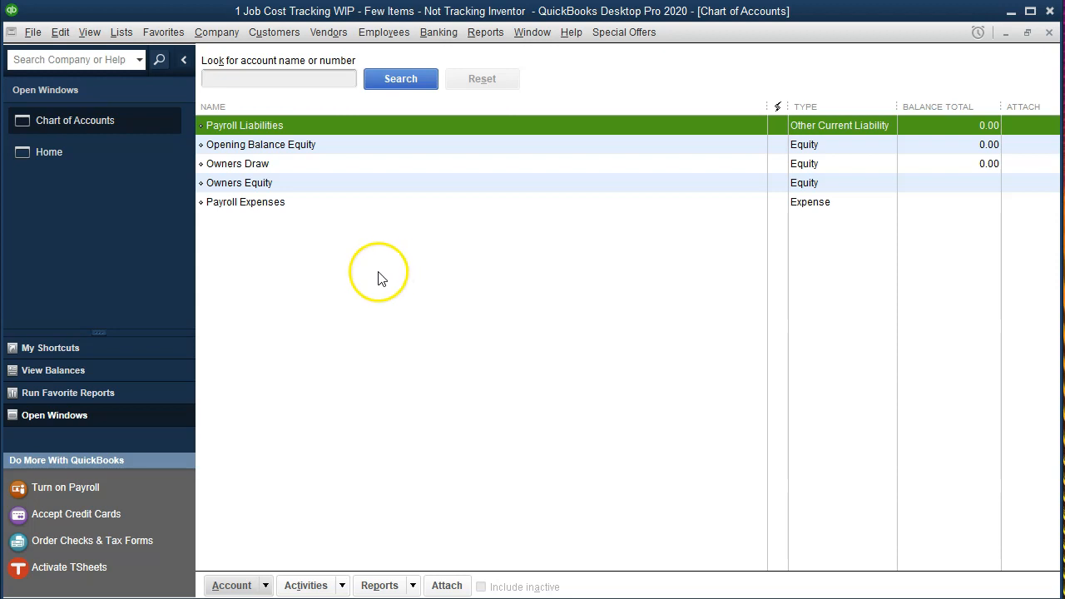
pyautogui.click(130, 38)
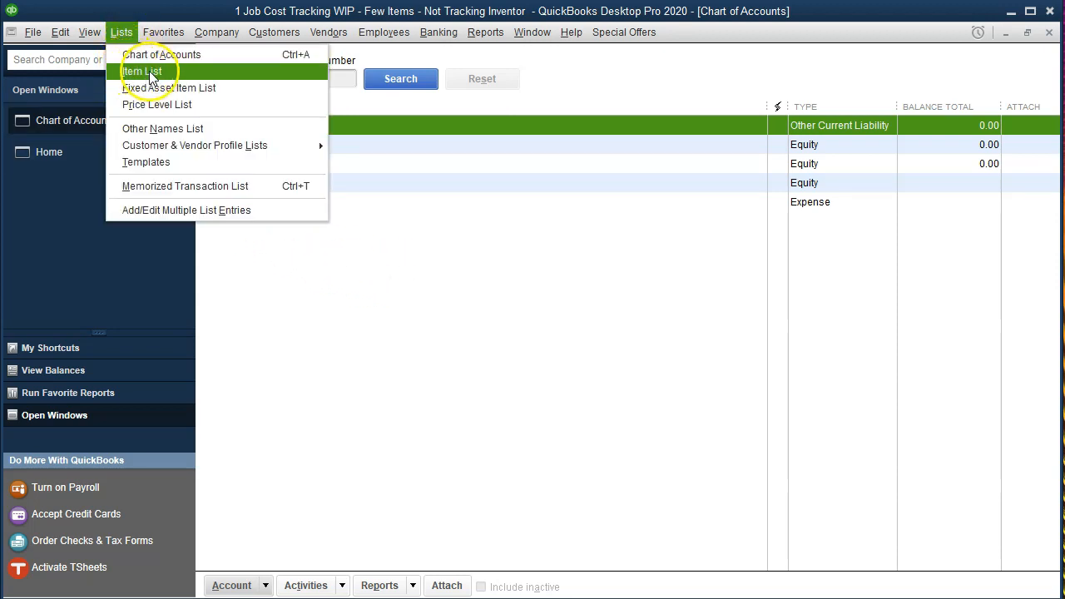
pyautogui.click(150, 73)
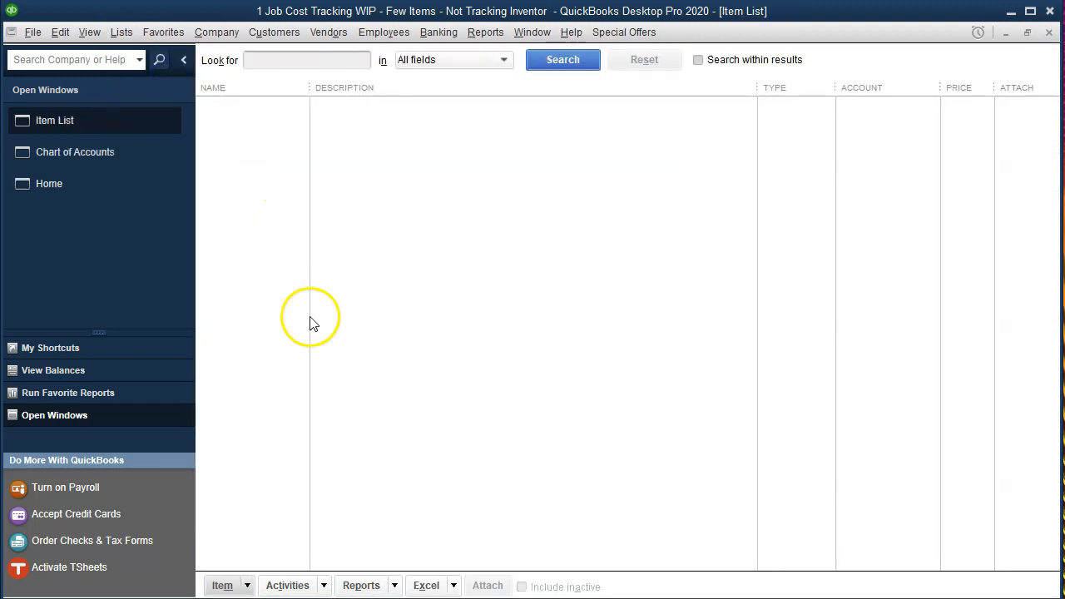